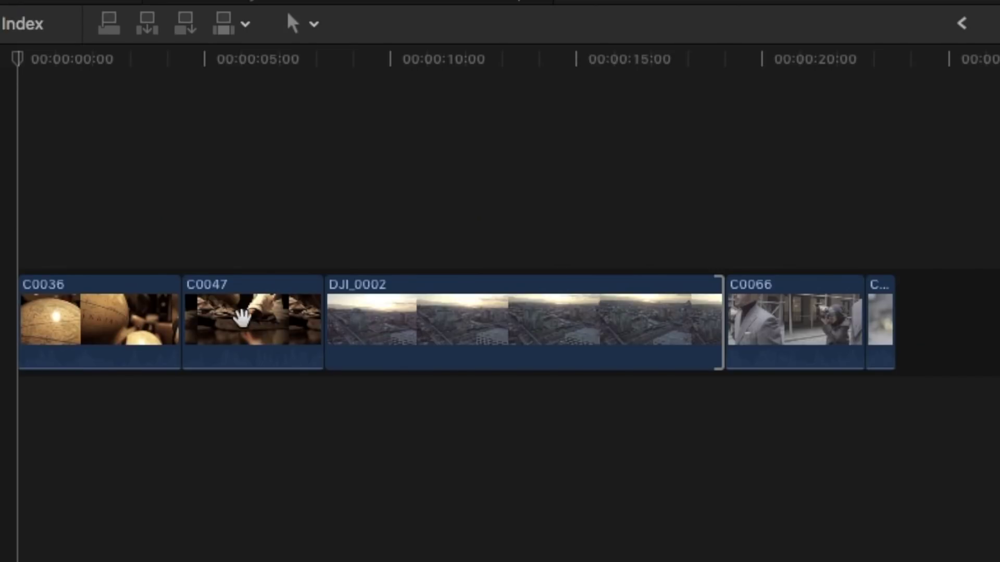
# Add the Cross My Heart Remix music beneath the clips, remove its short opening piece and align the rest with the timeline's start
pyautogui.press('q')
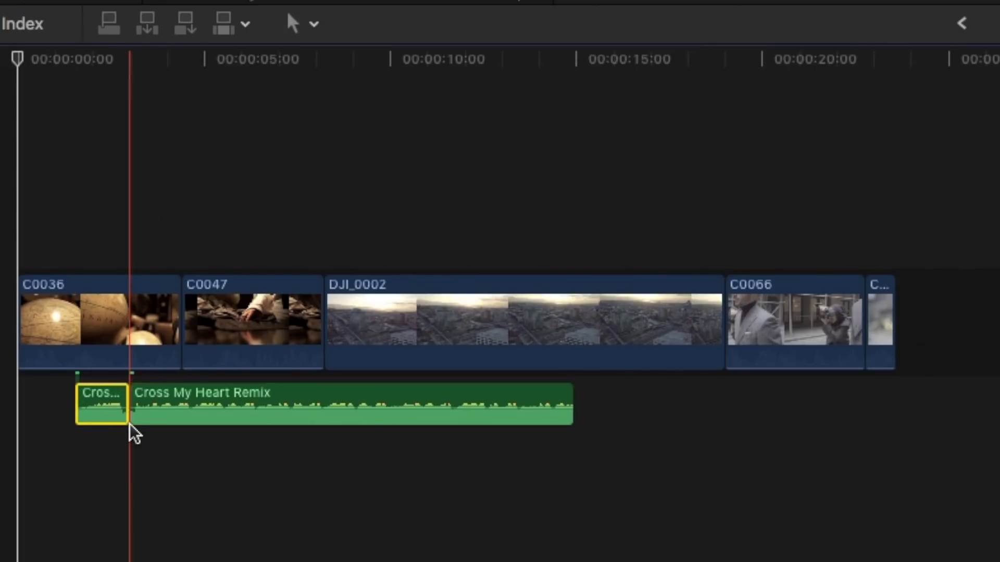
pyautogui.press('Delete')
pyautogui.moveTo(149, 406); pyautogui.dragTo(35, 406)
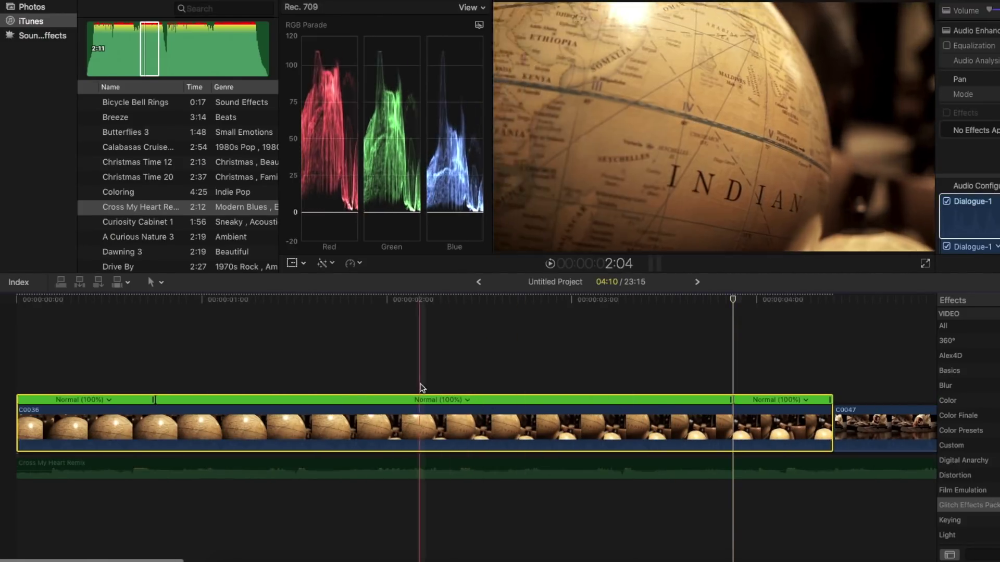
# Show the speed editor for clip C0036 and split it into three speed segments, at frame 18 and at about 3:21
pyautogui.click(467, 399)
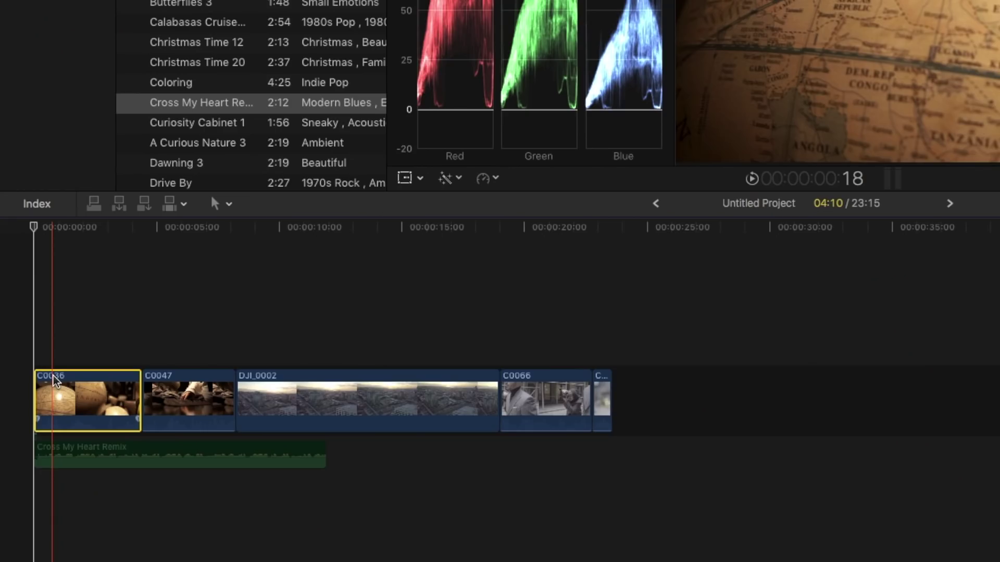
pyautogui.press('super+r')
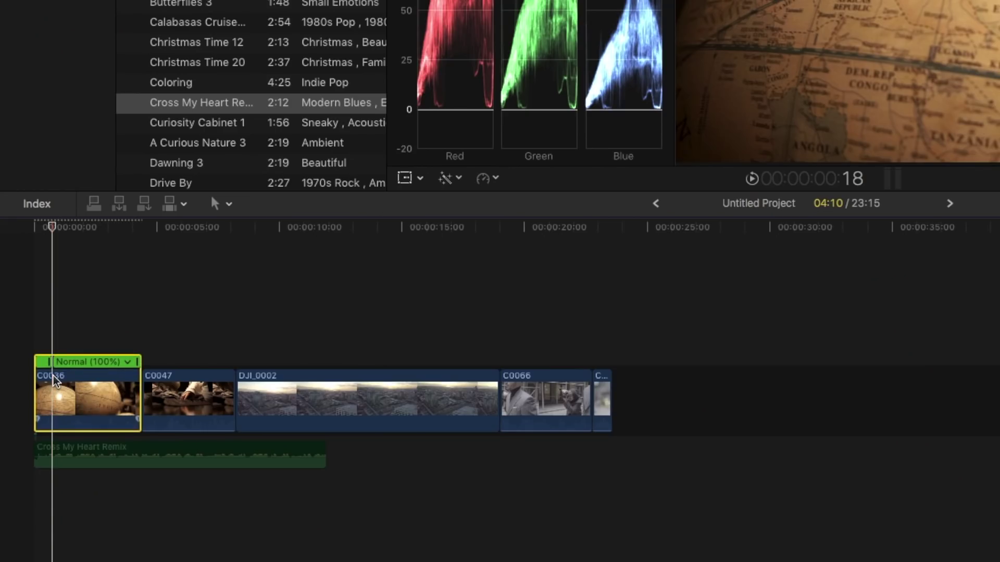
pyautogui.press('super+equal')
pyautogui.press('super+equal')
pyautogui.press('super+equal')
pyautogui.press('super+equal')
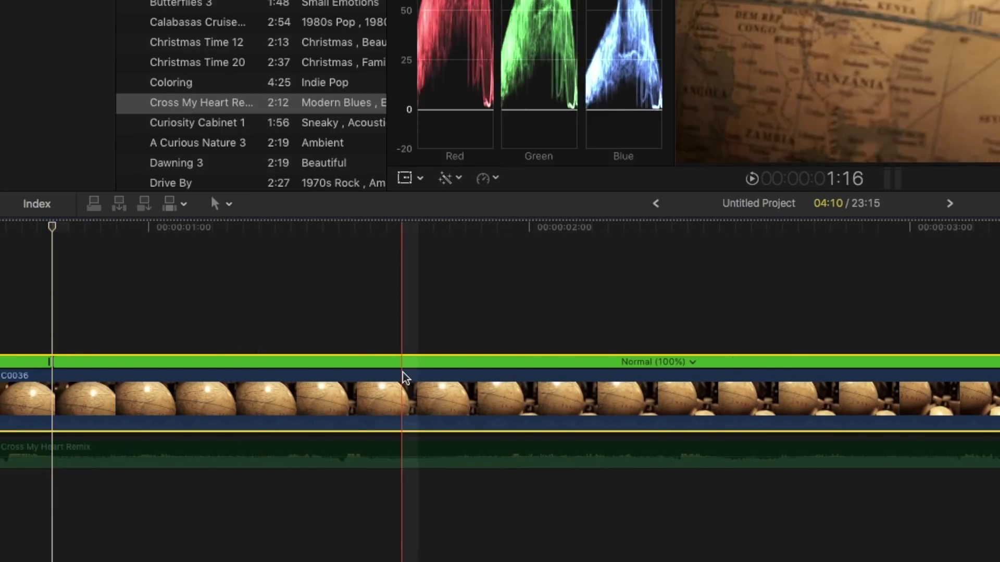
pyautogui.hscroll(10, 404, 376)
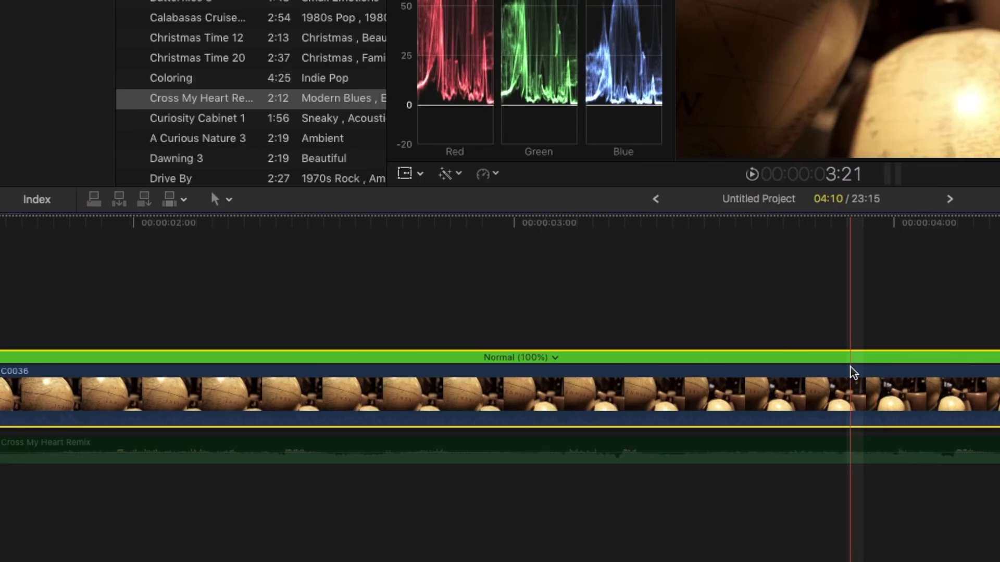
pyautogui.press('super+b')
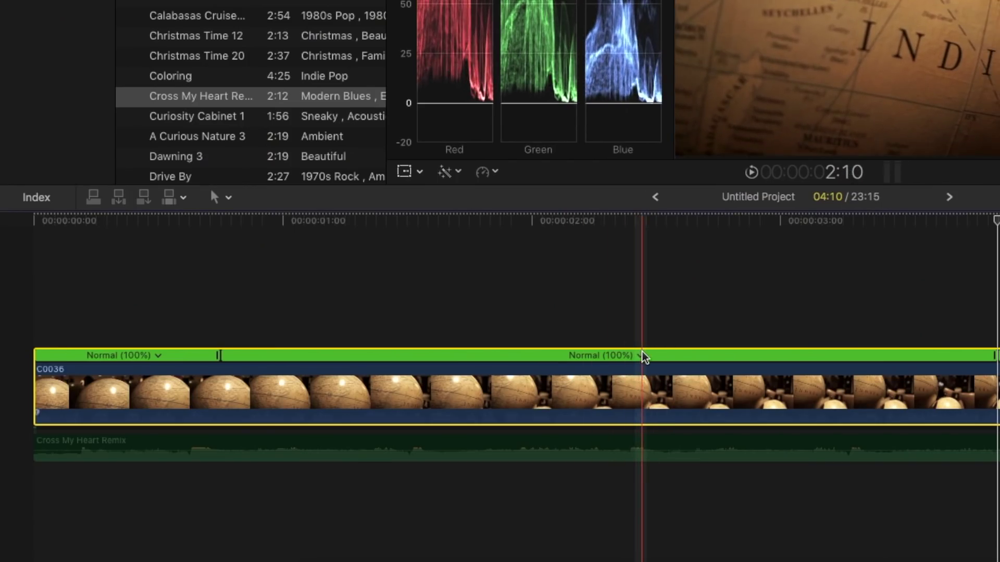
# Speed up the middle segment of clip C0036 until the whole clip lasts 1:08, and play back the speed ramp
pyautogui.click(641, 355)
pyautogui.click(781, 403)
pyautogui.moveTo(329, 355); pyautogui.dragTo(245, 359)
pyautogui.press('space')
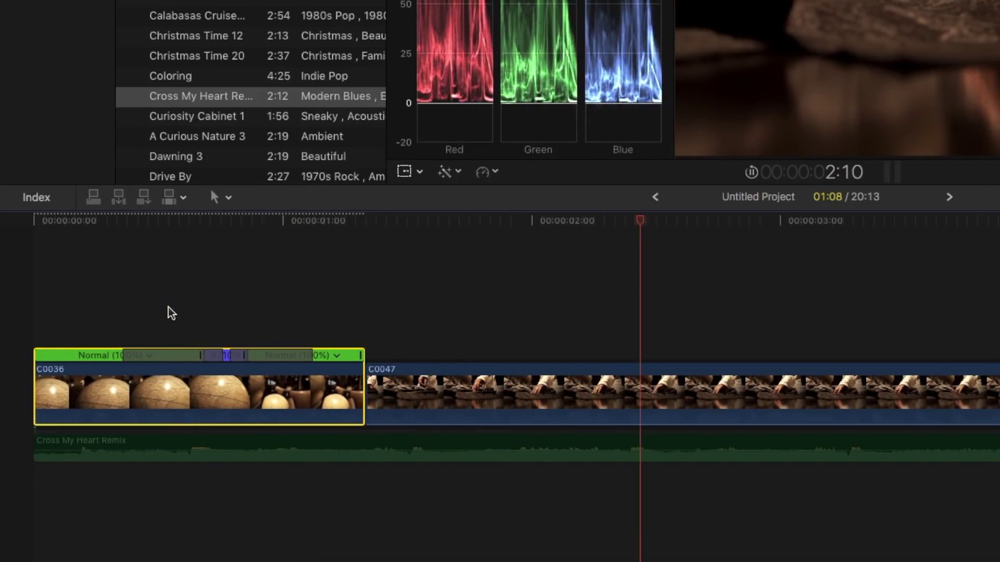
pyautogui.press('space')
pyautogui.press('space')
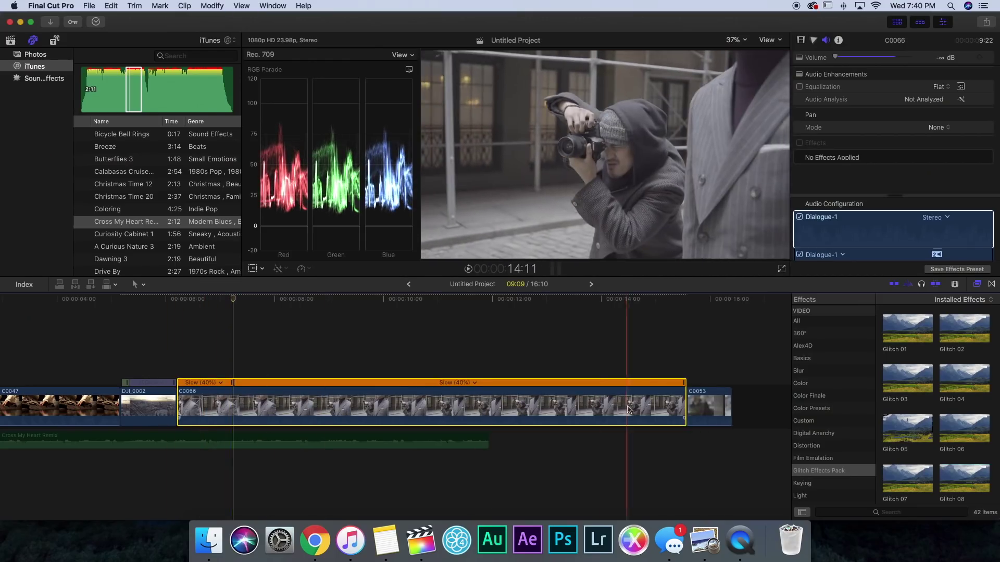
# Split the speed of the slowed-down clip C0066 at about 14:11 on the timeline
pyautogui.click(628, 409)
pyautogui.hotkey('shift', 'b')
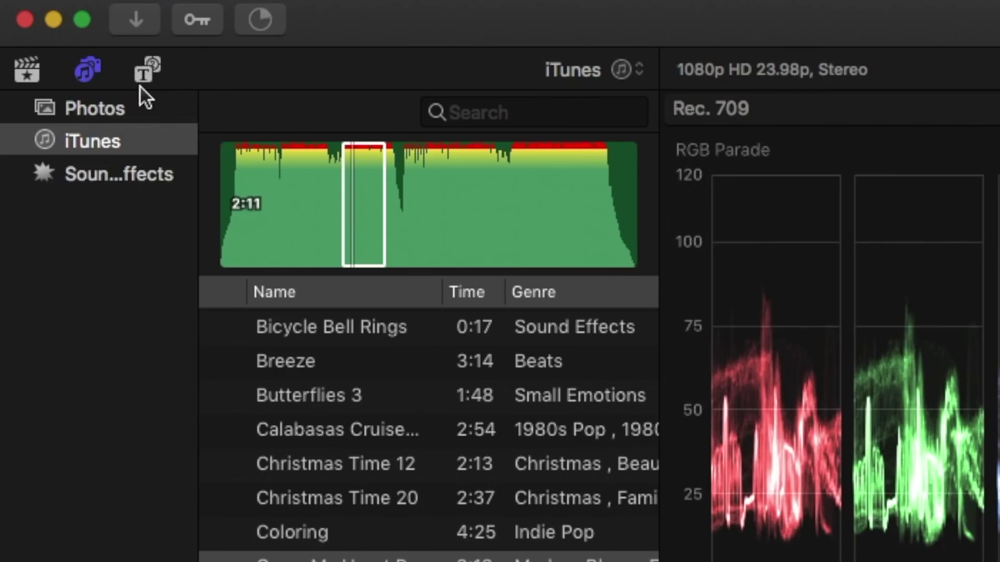
# Connect the Shapes generator from the Elements category above the clips at the start of the timeline
pyautogui.click(148, 62)
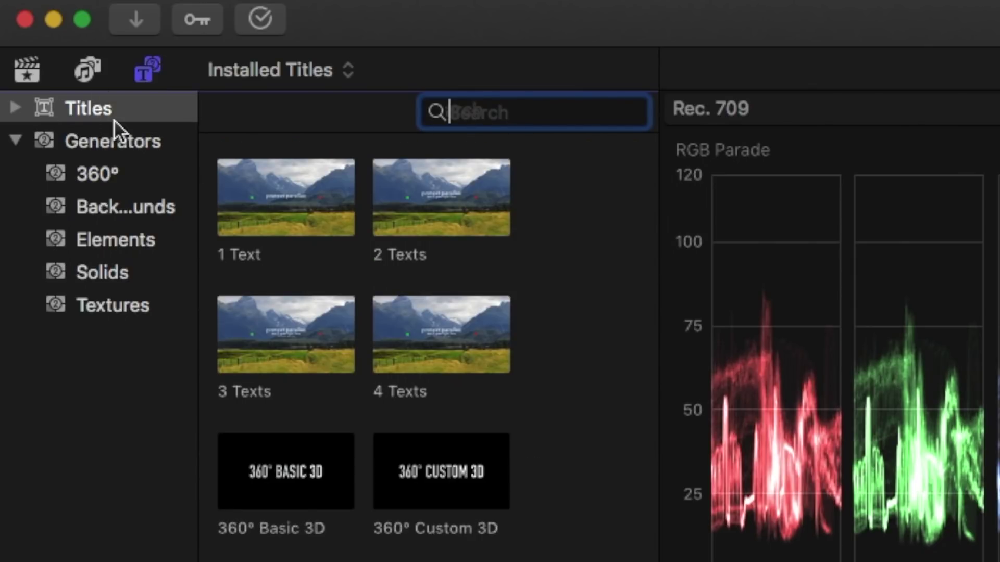
pyautogui.click(113, 235)
pyautogui.click(295, 338)
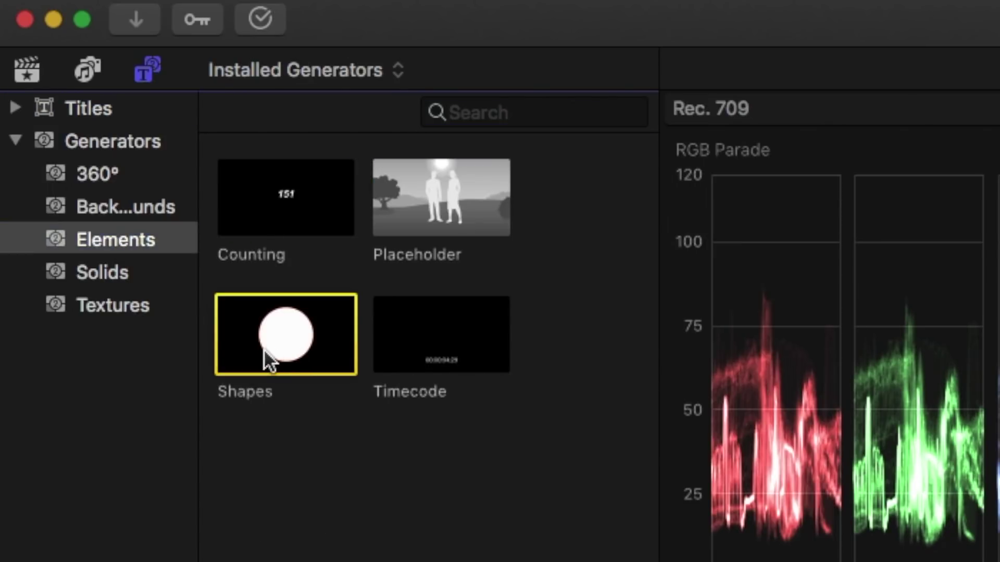
pyautogui.press('q')
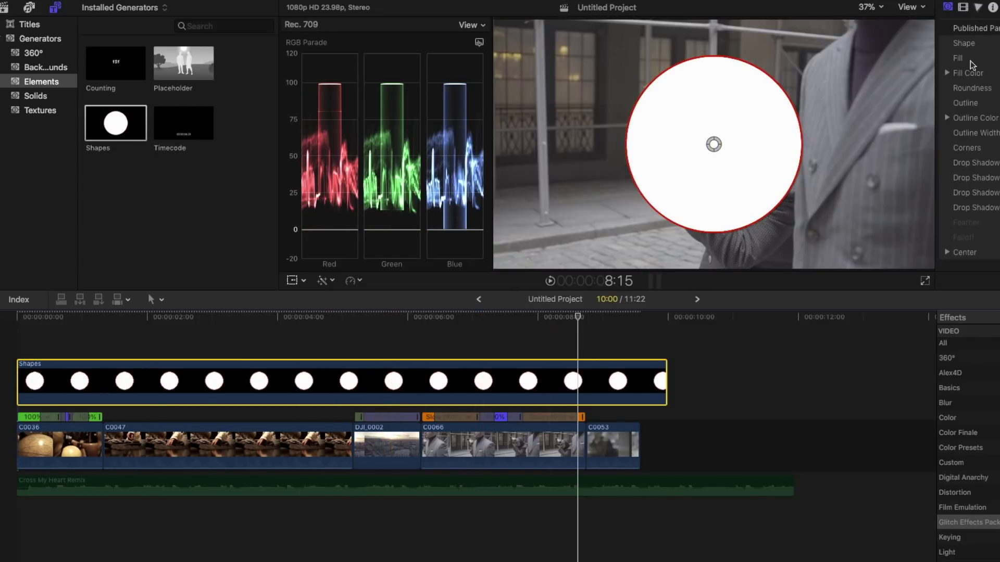
# Turn the circle generator into a Square with no fill and a white outline
pyautogui.press('Tab')
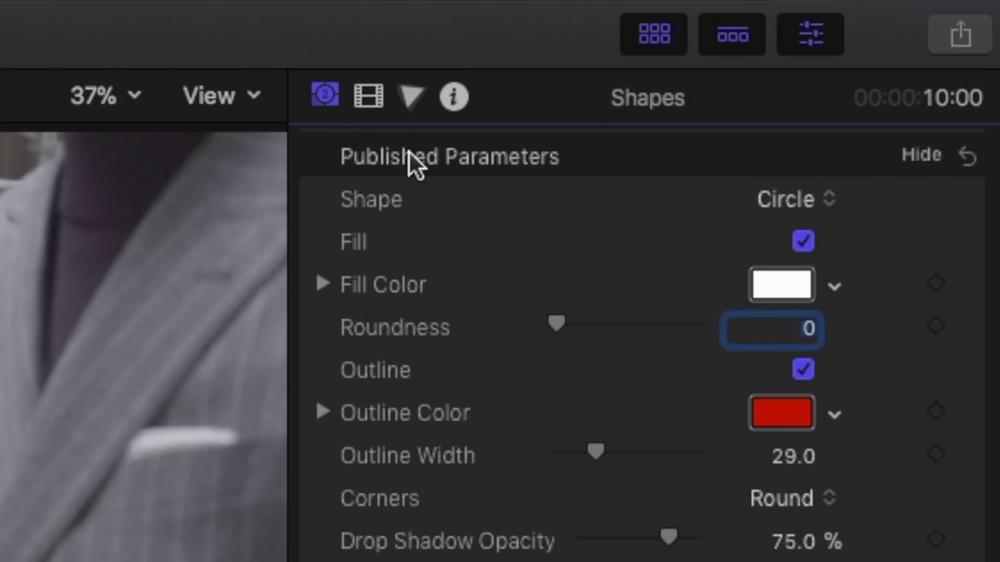
pyautogui.click(802, 212)
pyautogui.click(792, 230)
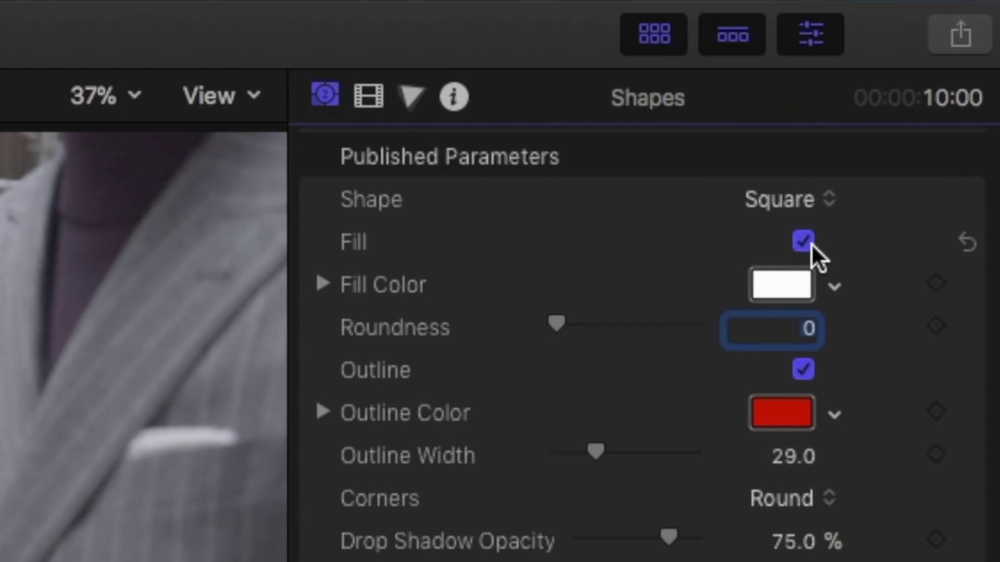
pyautogui.click(780, 414)
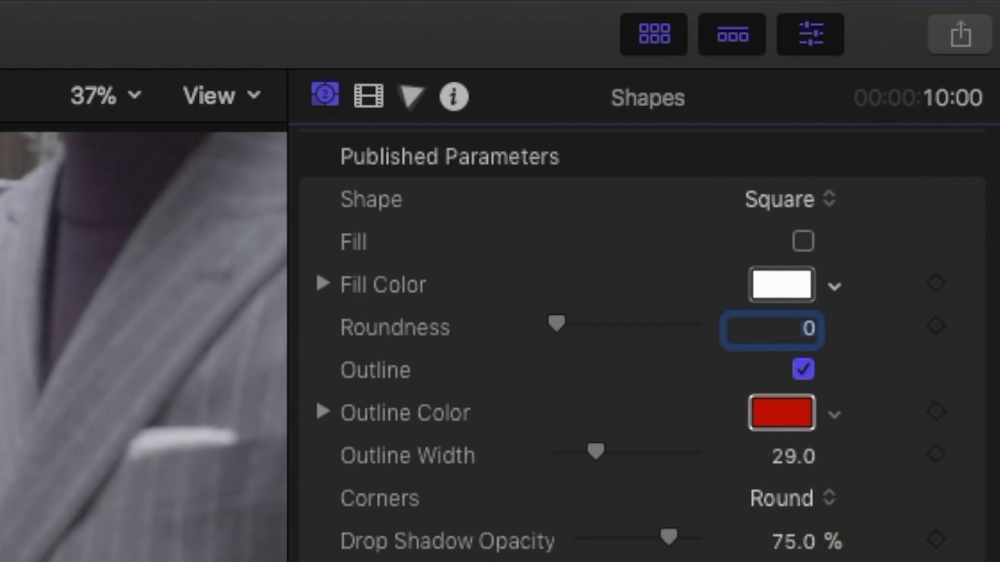
pyautogui.click(68, 448)
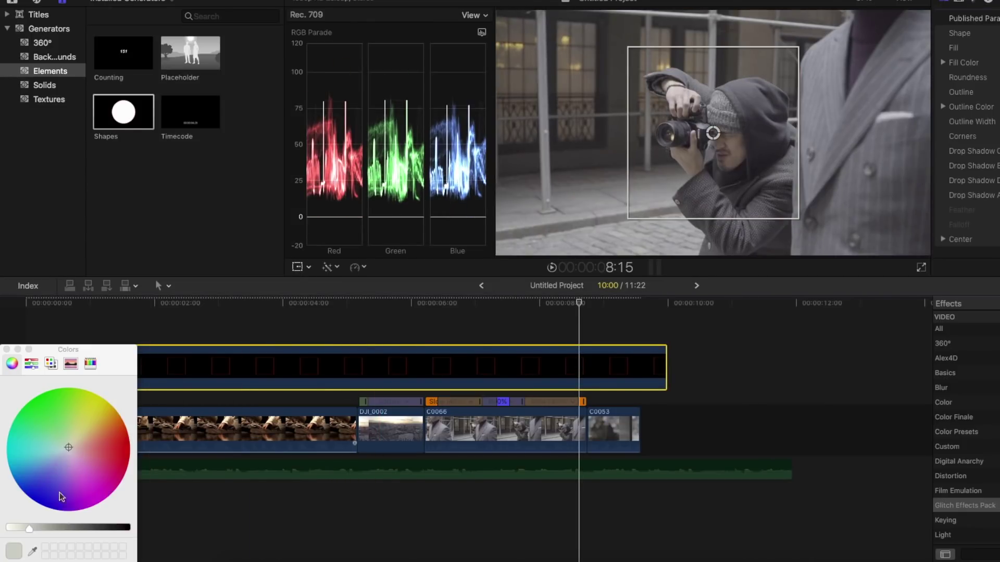
pyautogui.moveTo(27, 528); pyautogui.dragTo(7, 529)
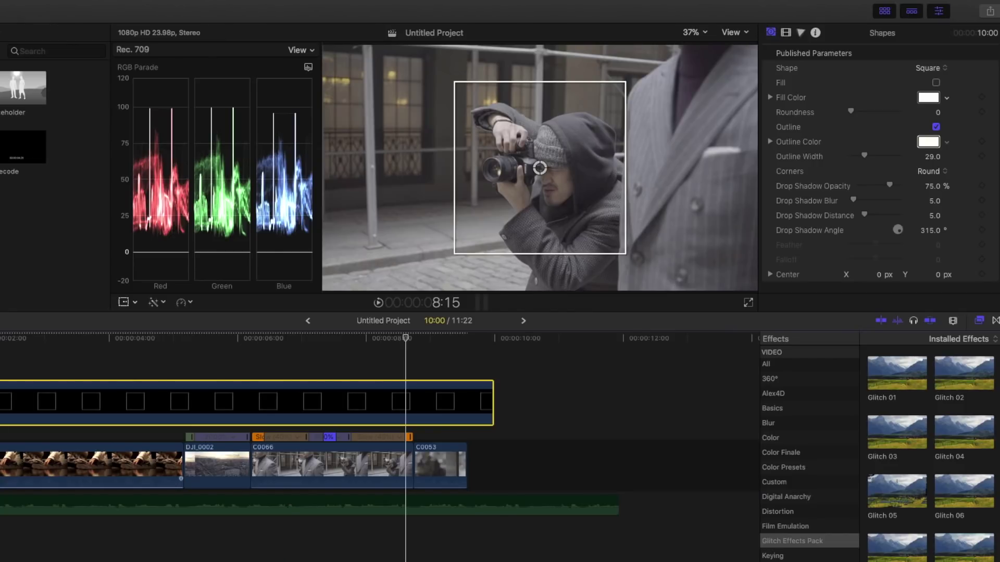
# Scale the square outline down uniformly in the centre of the frame and select the Shapes clip
pyautogui.click(787, 33)
pyautogui.moveTo(845, 145); pyautogui.dragTo(843, 151)
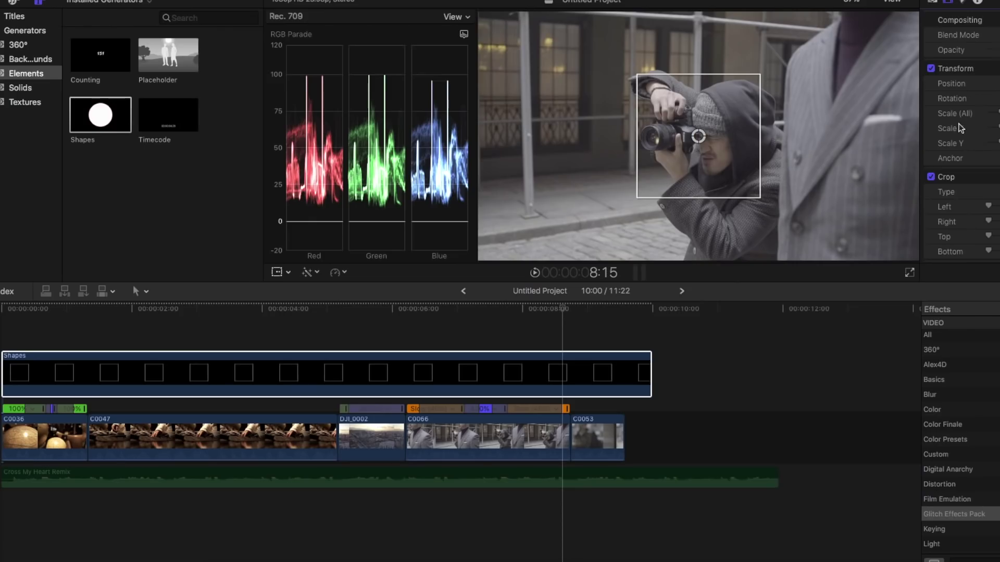
pyautogui.click(565, 373)
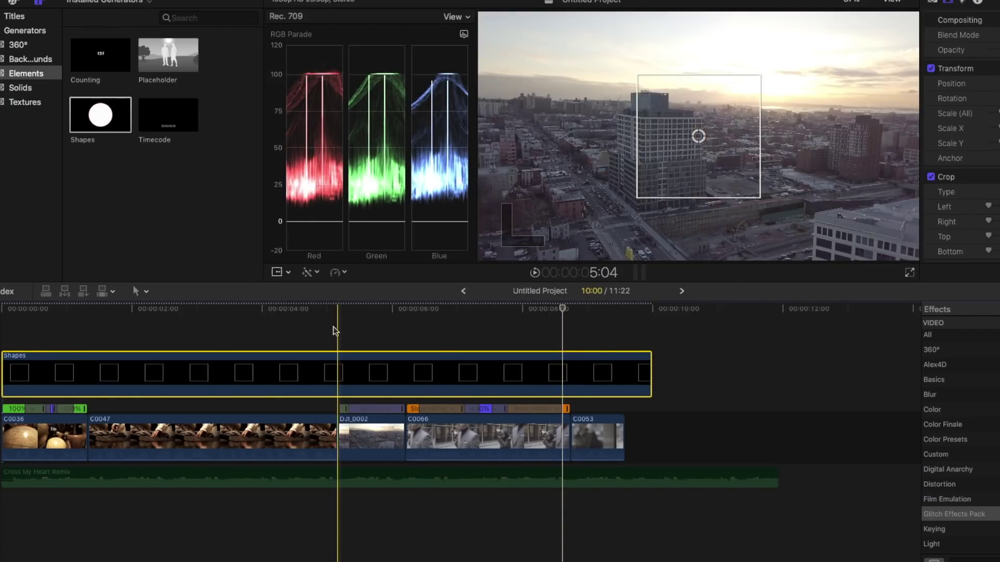
# Add the SignatureWhite clip above the square and place a Custom title reading PHOTO/VIDEO on top of it
pyautogui.click(21, 20)
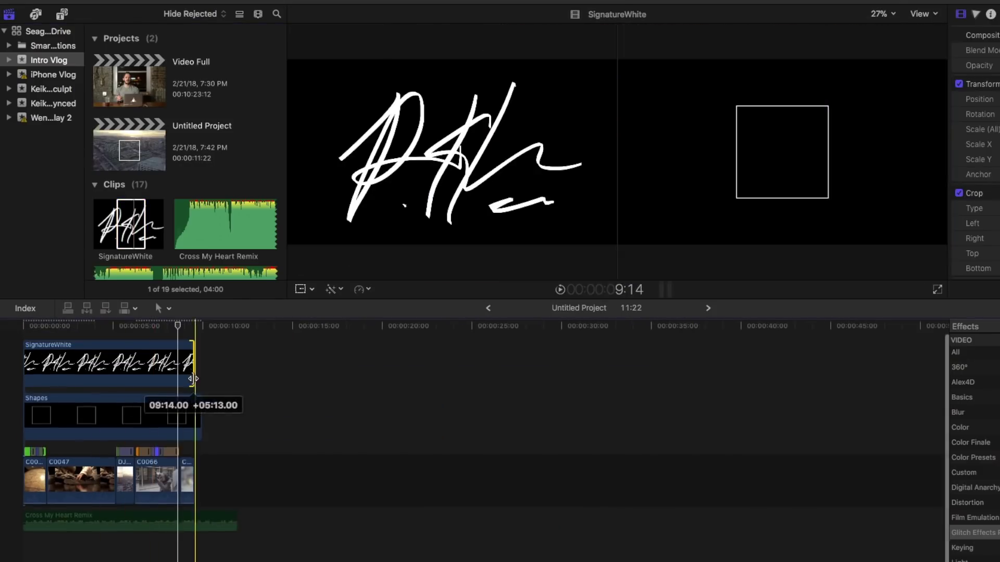
pyautogui.click(54, 326)
pyautogui.click(62, 14)
pyautogui.click(4, 31)
pyautogui.click(4, 32)
pyautogui.scroll(-10, 172, 182)
pyautogui.moveTo(123, 235); pyautogui.dragTo(98, 346)
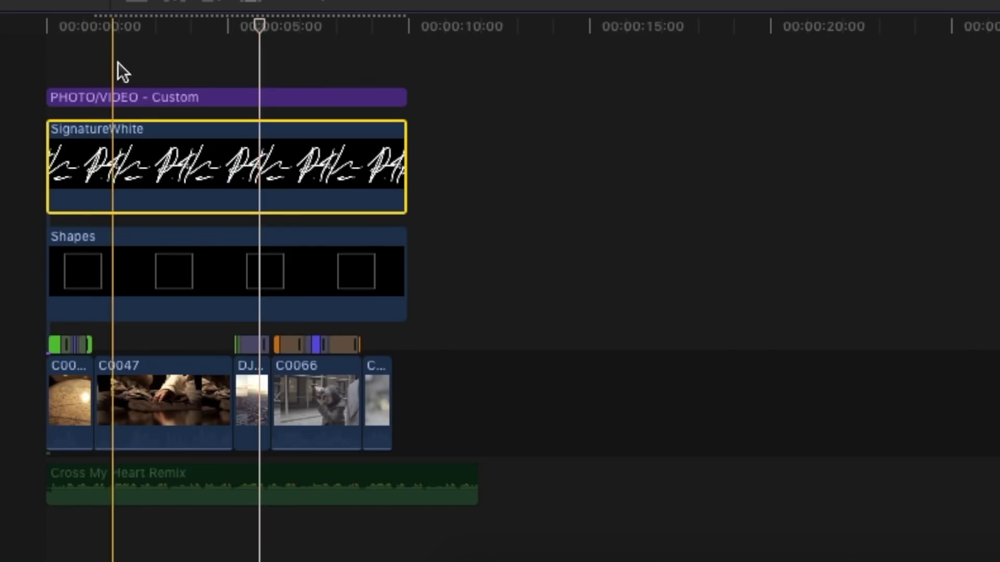
# Combine the PHOTO/VIDEO title, SignatureWhite and Shapes clips into a compound clip named HRFHRF
pyautogui.moveTo(121, 66); pyautogui.dragTo(193, 264)
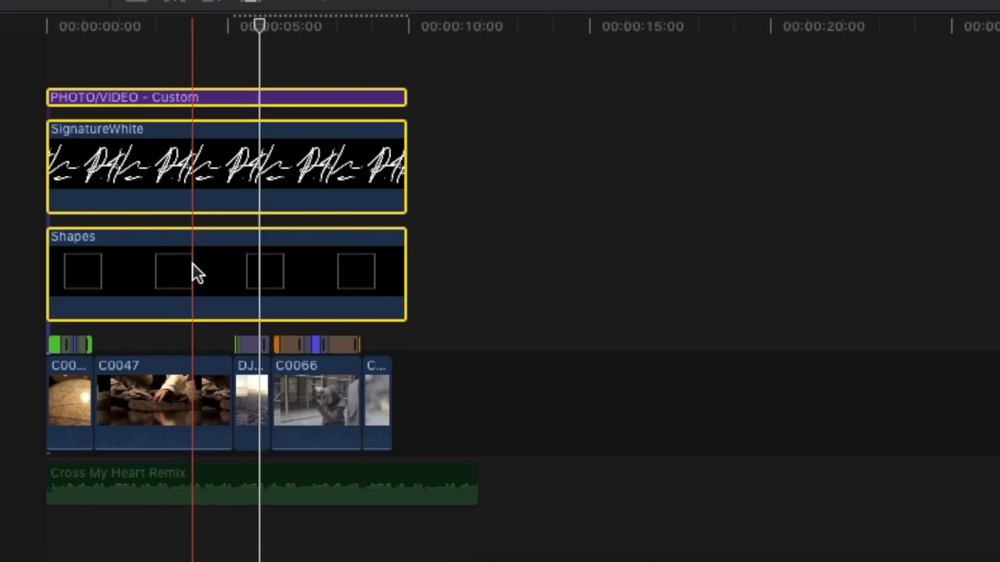
pyautogui.rightClick(193, 264)
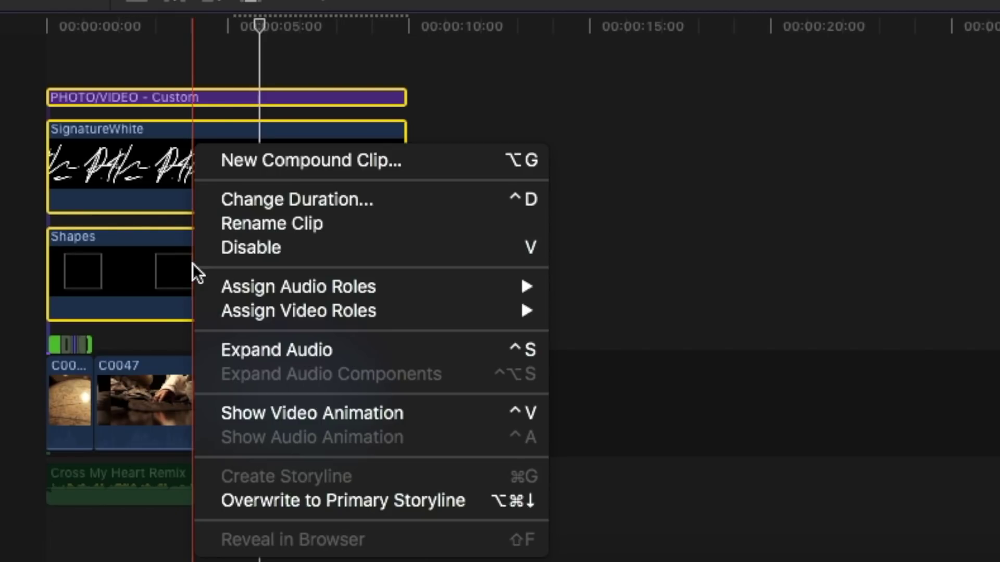
pyautogui.click(264, 162)
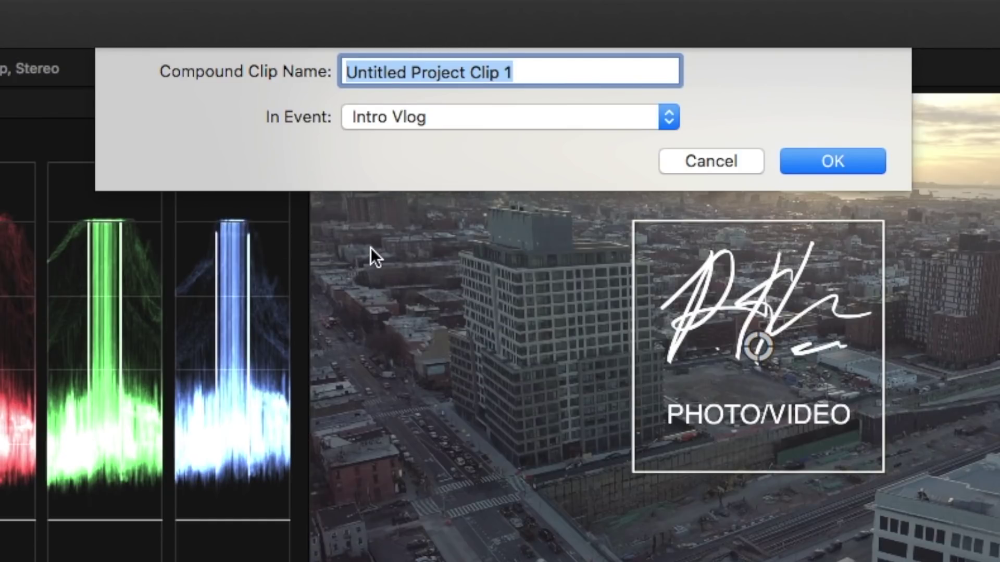
pyautogui.press('Return')
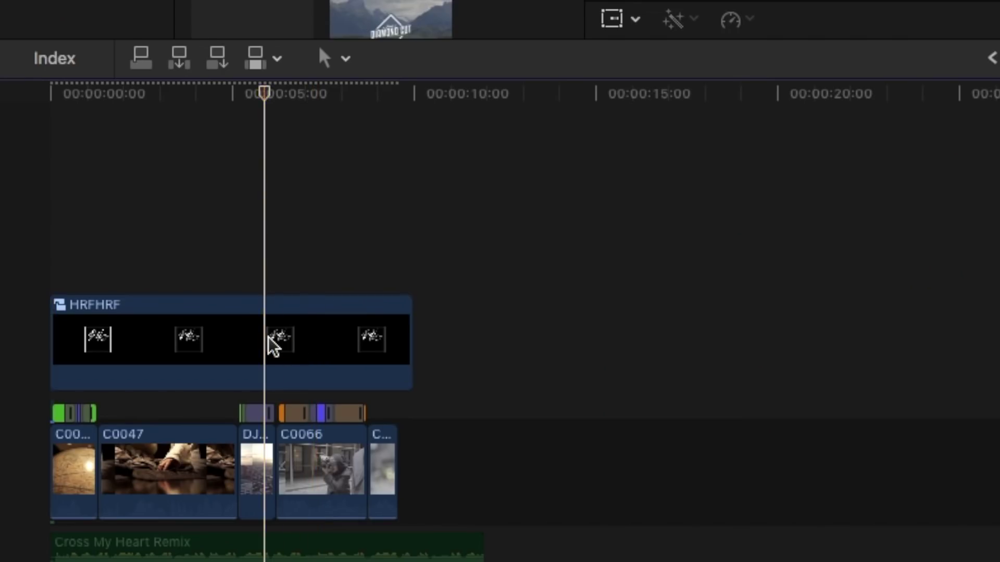
# Open the HRFHRF compound clip and look at its separate title, signature and shape layers
pyautogui.doubleClick(273, 347)
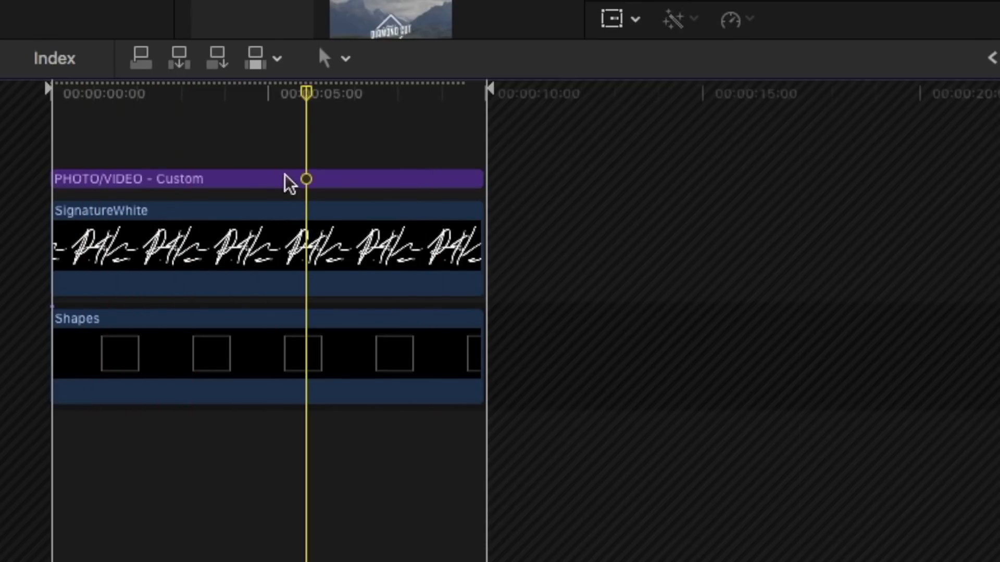
pyautogui.click(272, 224)
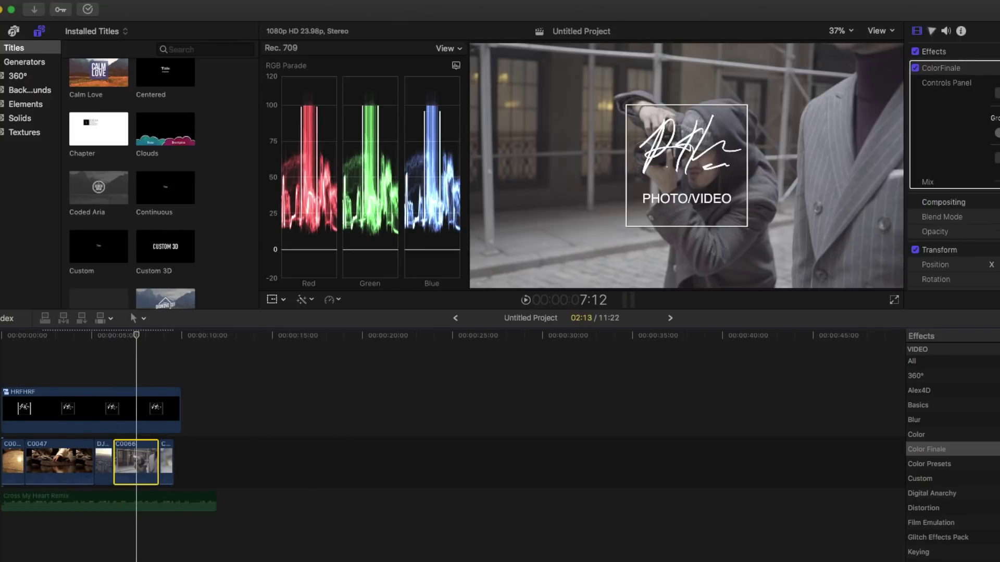
# Apply the ColorFinale effect to the drone clip DJI_0002, open its controls and add a curves layer
pyautogui.moveTo(660, 505); pyautogui.dragTo(663, 498)
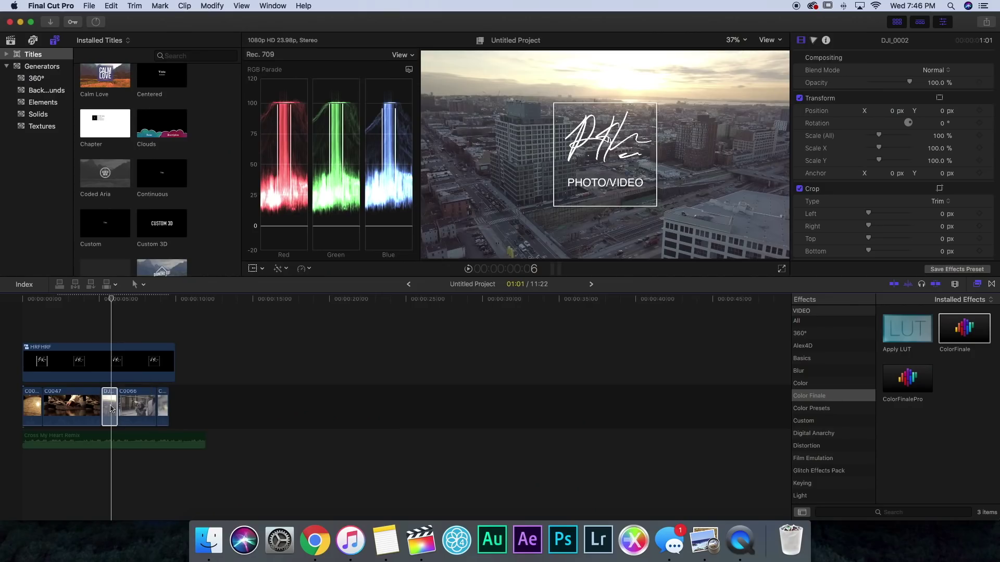
pyautogui.moveTo(111, 409); pyautogui.dragTo(112, 403)
pyautogui.click(892, 92)
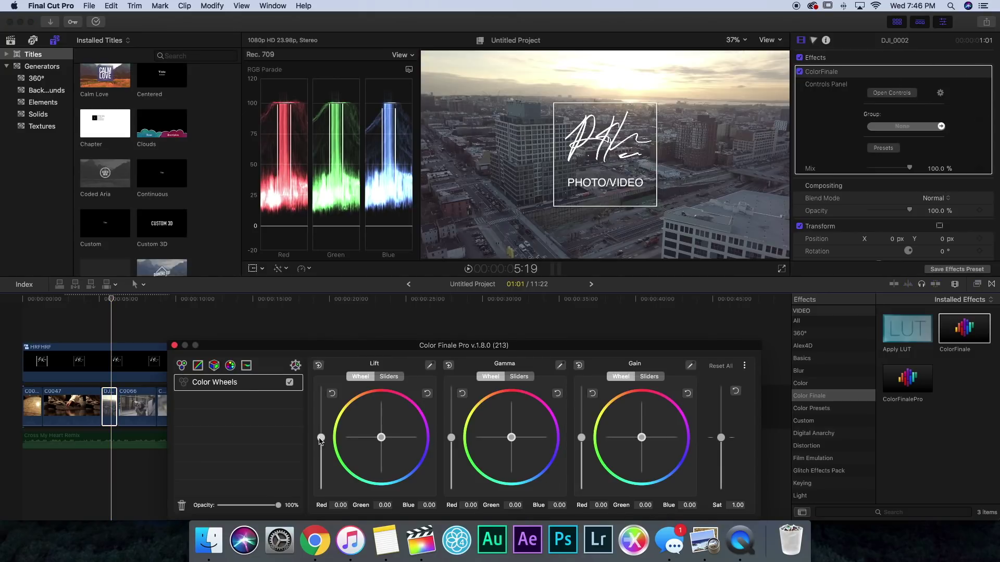
pyautogui.click(198, 365)
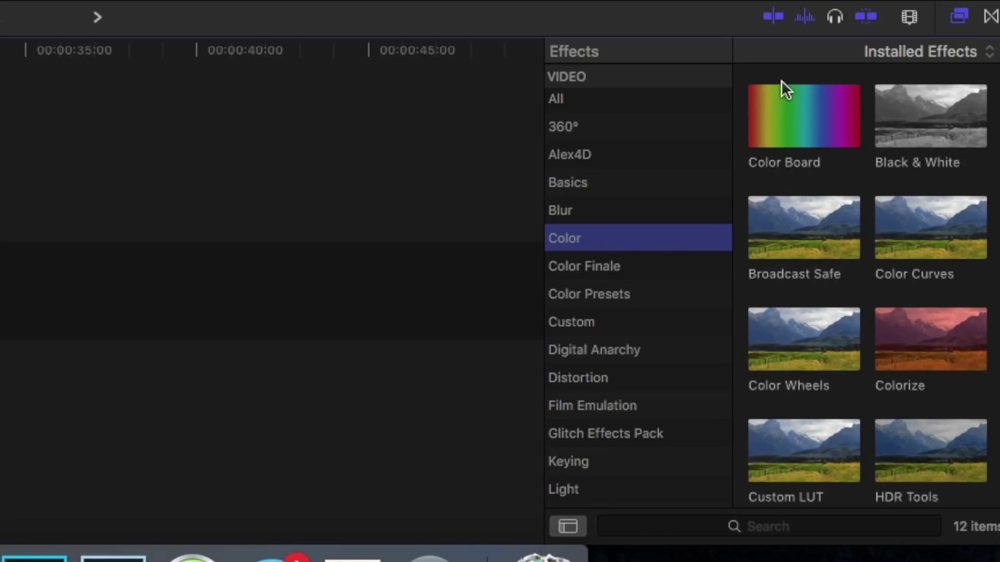
# Apply a Color Board to the globe clip C0036 and push its master colour toward red
pyautogui.moveTo(788, 122); pyautogui.dragTo(24, 471)
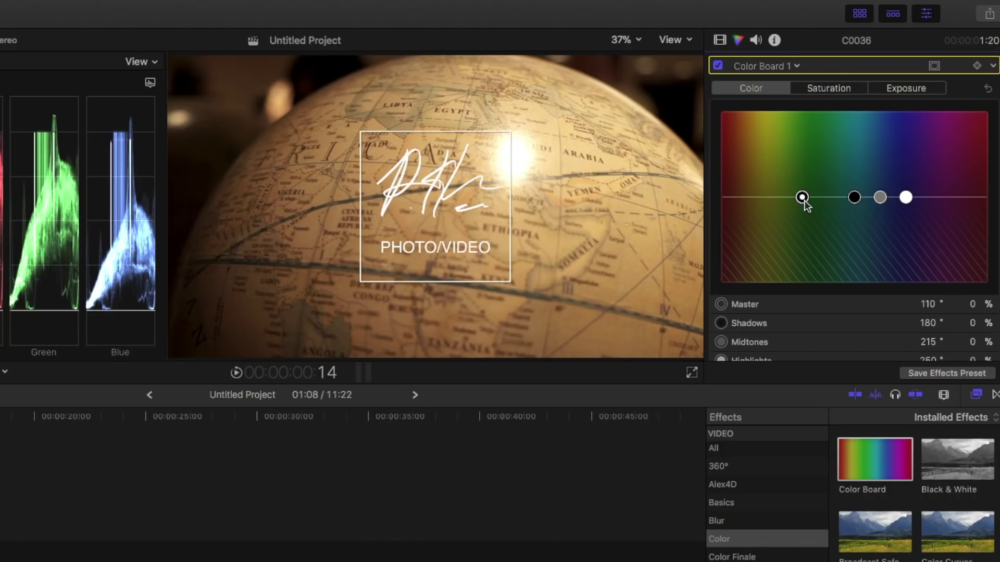
pyautogui.moveTo(804, 200); pyautogui.dragTo(723, 163)
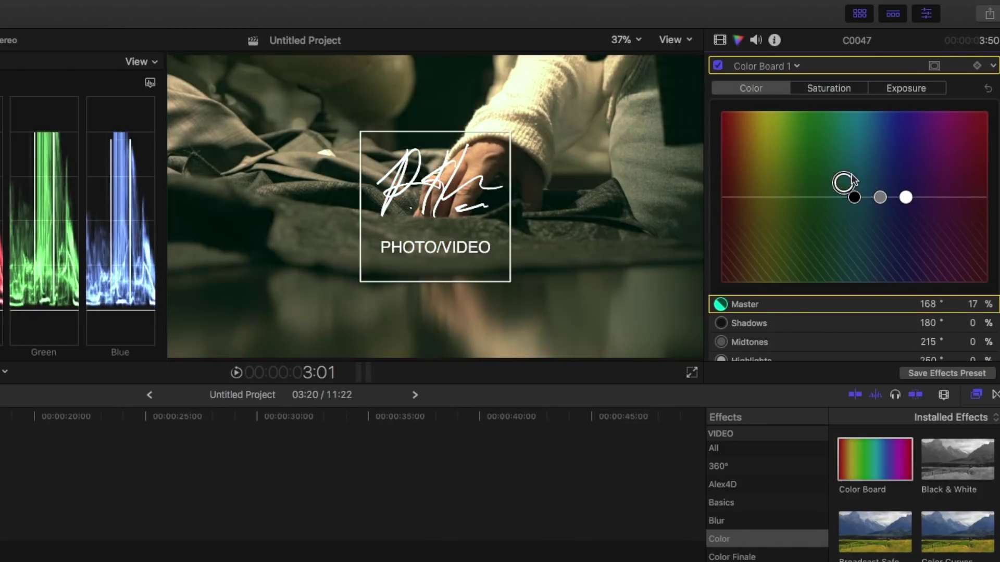
# Shift the Color Board master of clip C0047 toward blue, and set that of clip C0053 to 88° and 0%
pyautogui.moveTo(844, 183); pyautogui.dragTo(877, 150)
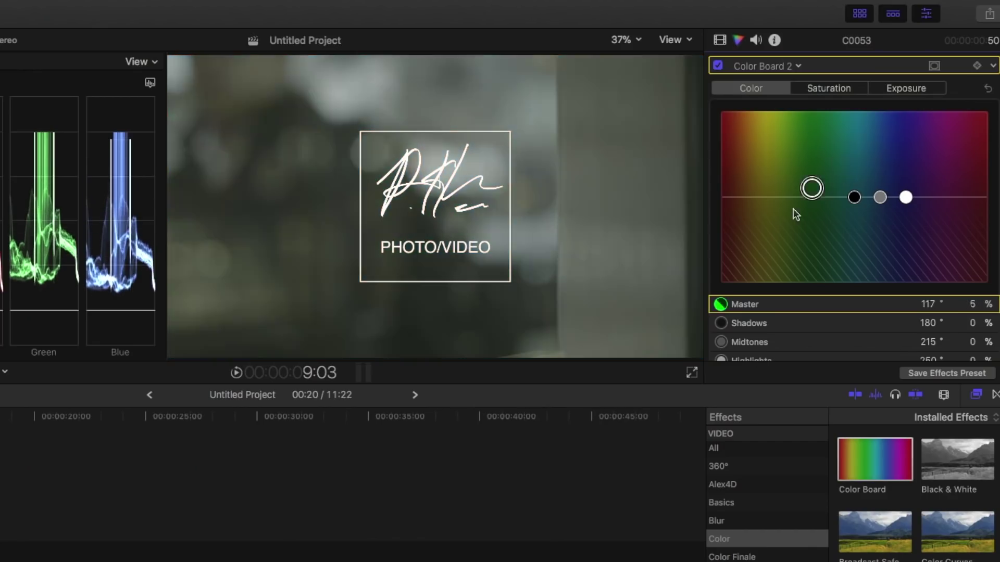
pyautogui.moveTo(810, 189); pyautogui.dragTo(789, 206)
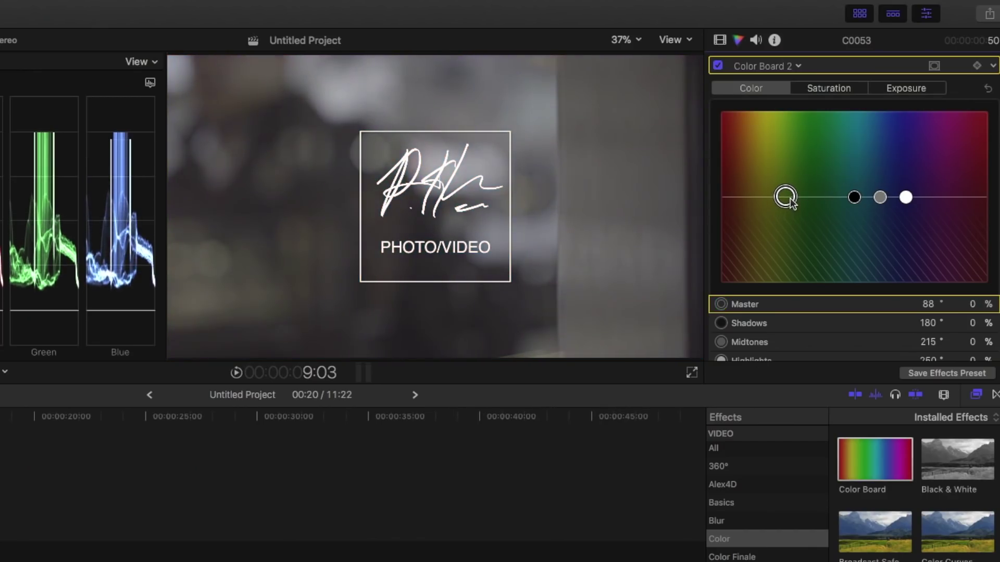
# On clip C0053's Color Board, pull the shadows below the centre line toward yellow and raise the midtones toward green-cyan and the highlights toward blue
pyautogui.moveTo(856, 198); pyautogui.dragTo(836, 227)
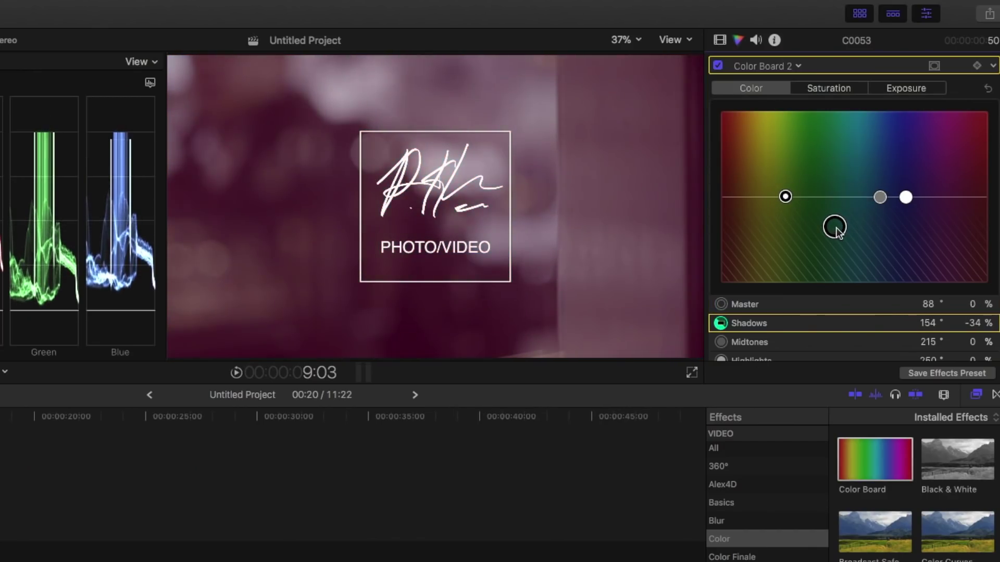
pyautogui.moveTo(876, 200); pyautogui.dragTo(839, 179)
pyautogui.moveTo(906, 196); pyautogui.dragTo(872, 136)
pyautogui.moveTo(835, 227); pyautogui.dragTo(765, 237)
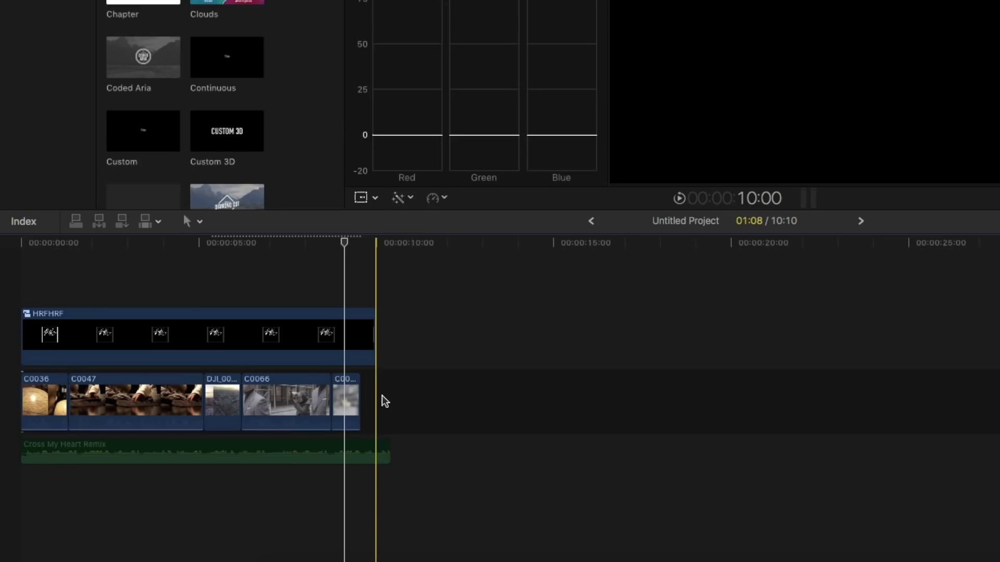
# Duplicate the five main storyline clips from C0036 onward and stack the copies directly above the originals, aligned to the project start
pyautogui.moveTo(382, 400); pyautogui.dragTo(24, 414)
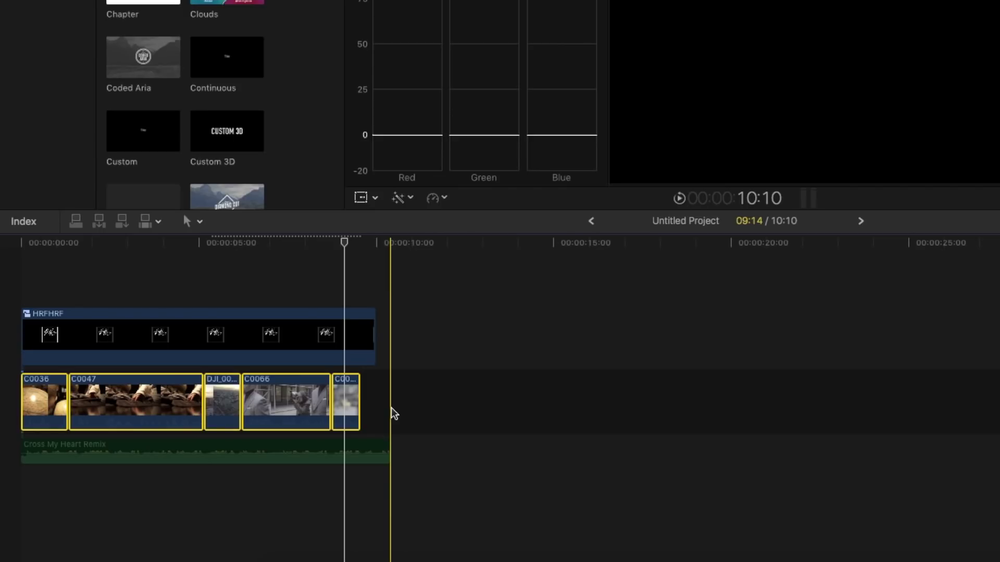
pyautogui.press('super+v')
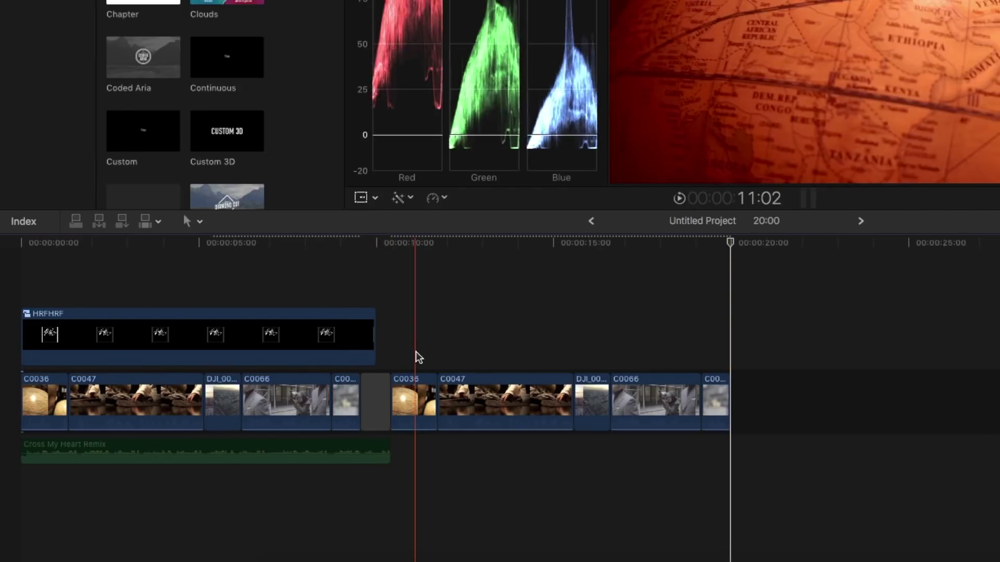
pyautogui.moveTo(416, 353); pyautogui.dragTo(544, 418)
pyautogui.moveTo(732, 407); pyautogui.dragTo(731, 408)
pyautogui.moveTo(401, 411); pyautogui.dragTo(2, 374)
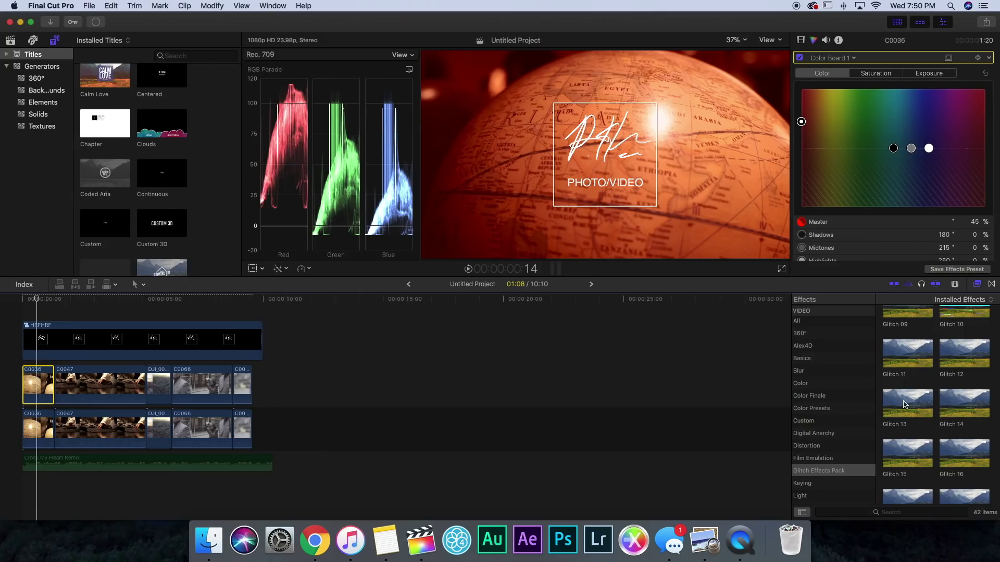
# Apply the Glitch 13 effect to the upper copy of clip C0036 and add a Draw Mask to the duplicated clips' layer
pyautogui.moveTo(143, 421); pyautogui.dragTo(39, 382)
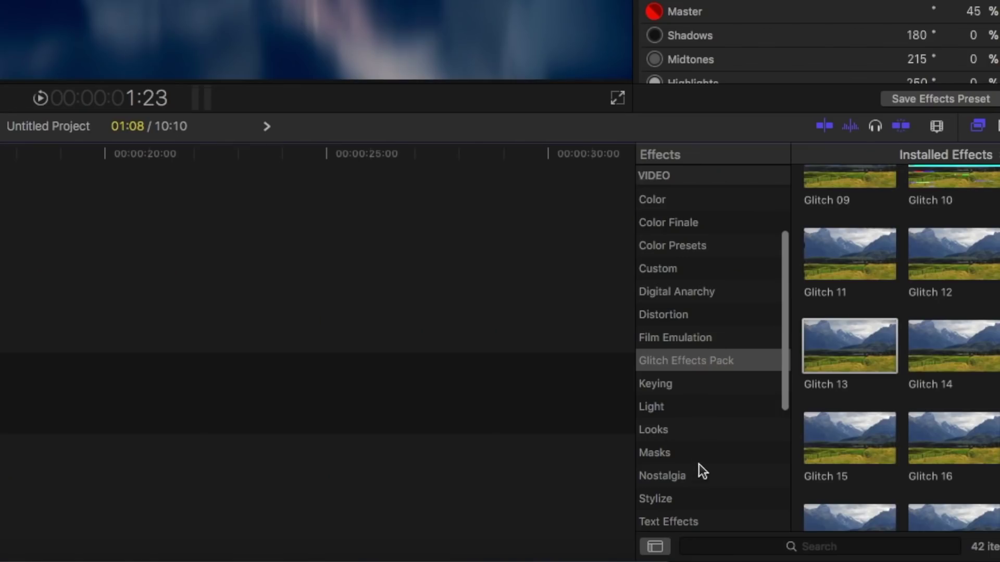
pyautogui.click(700, 452)
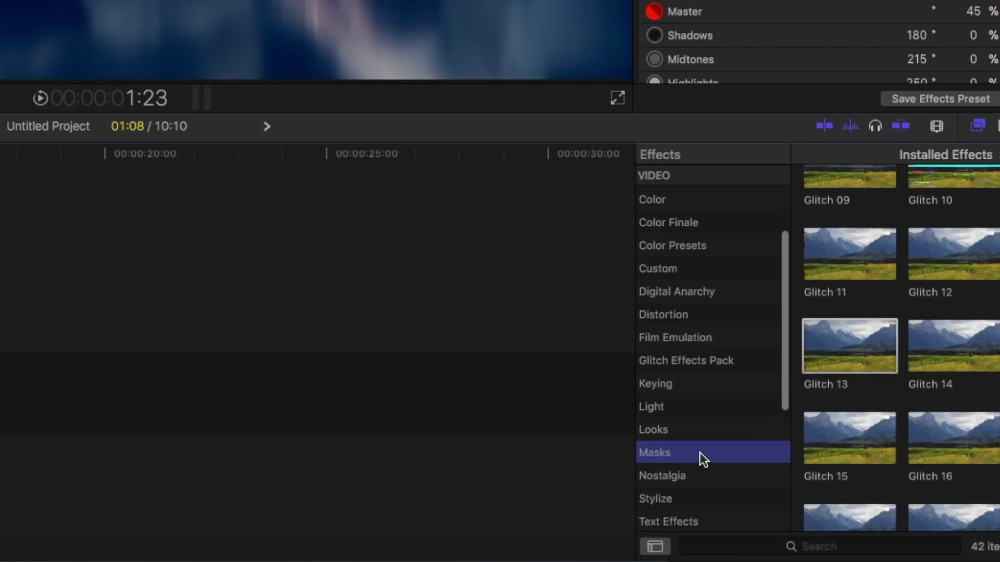
pyautogui.moveTo(836, 211); pyautogui.dragTo(0, 277)
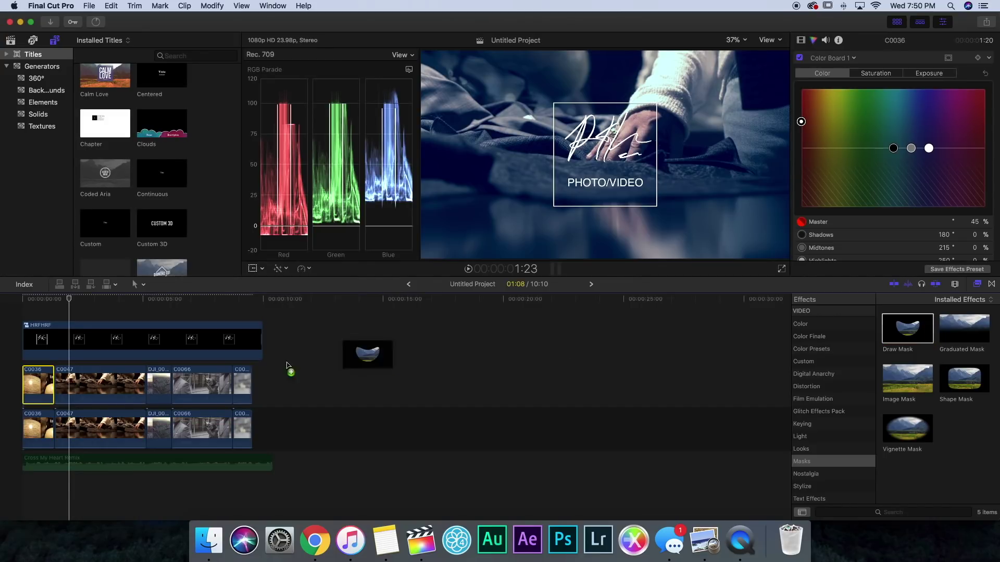